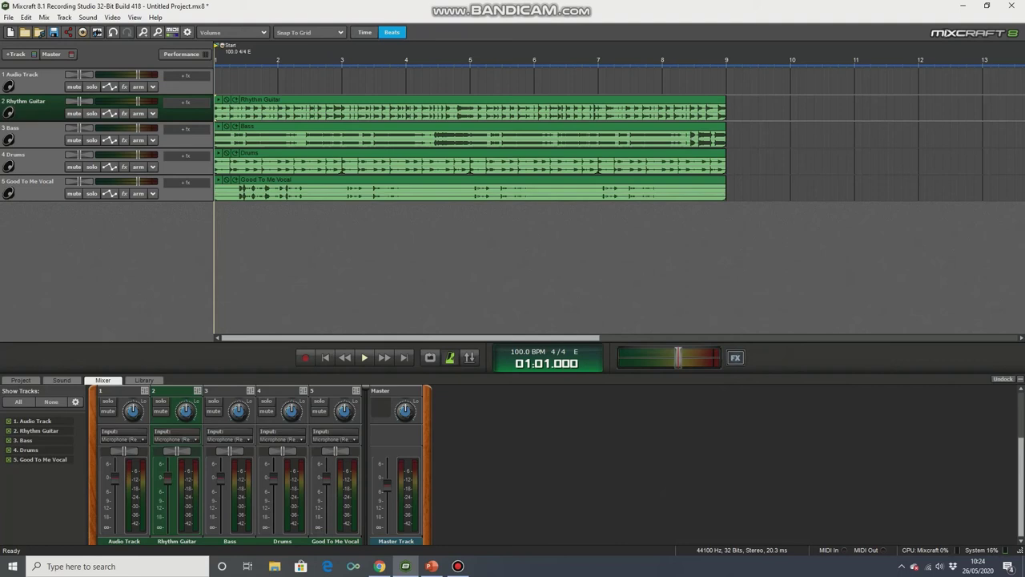
Step: Add Classic Reverb to the Rhythm Guitar track, browse its presets, and solo the track
{"action": "left_click", "coordinate": [124, 112]}
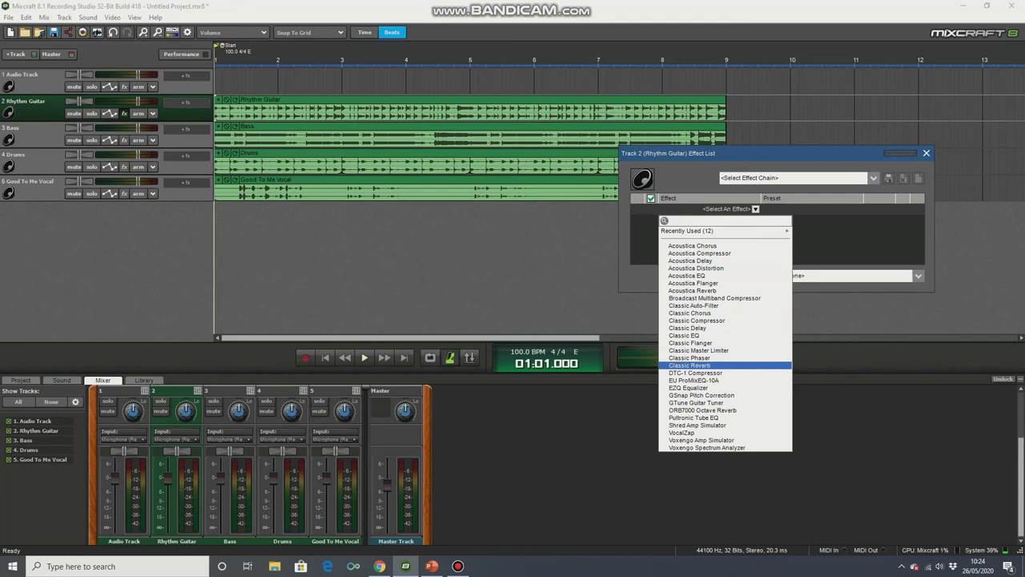
{"action": "key", "text": "Return"}
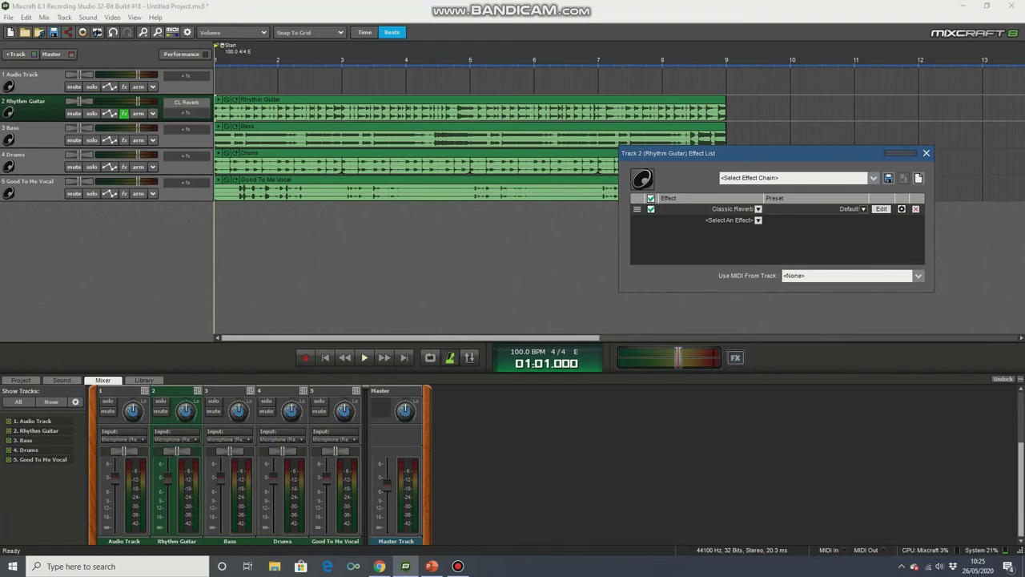
{"action": "left_click", "coordinate": [862, 208]}
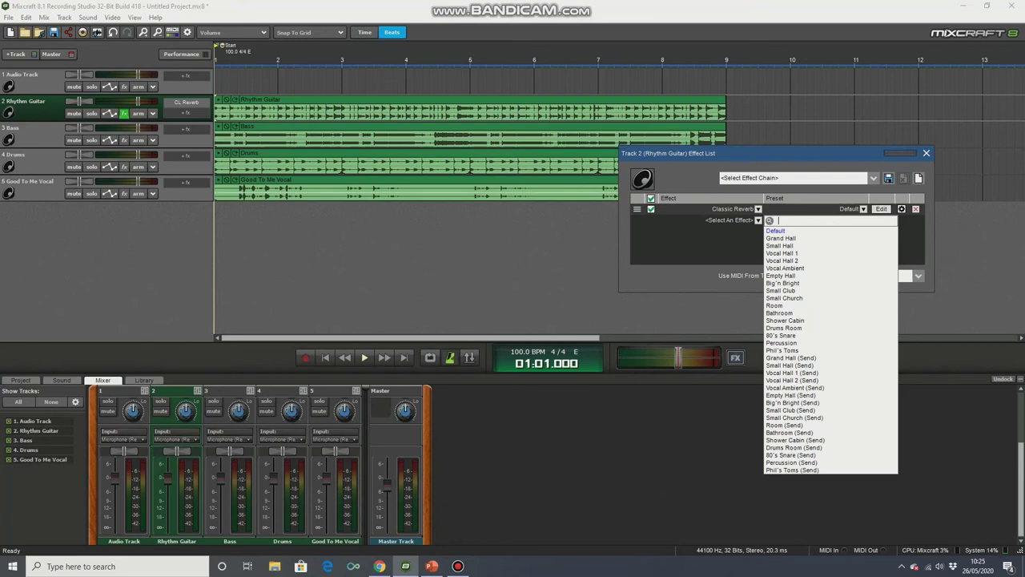
{"action": "key", "text": "Escape"}
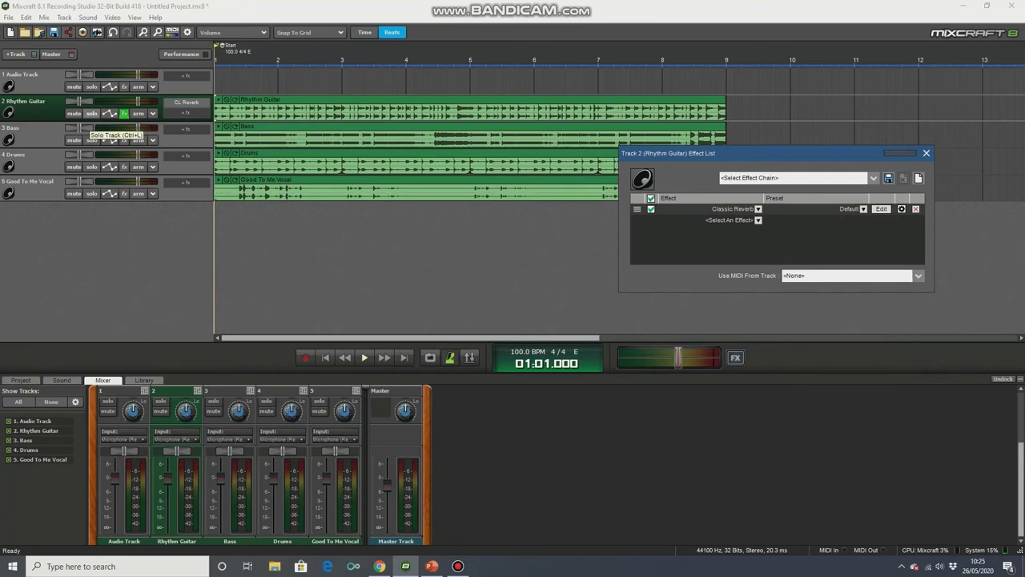
{"action": "left_click", "coordinate": [91, 113]}
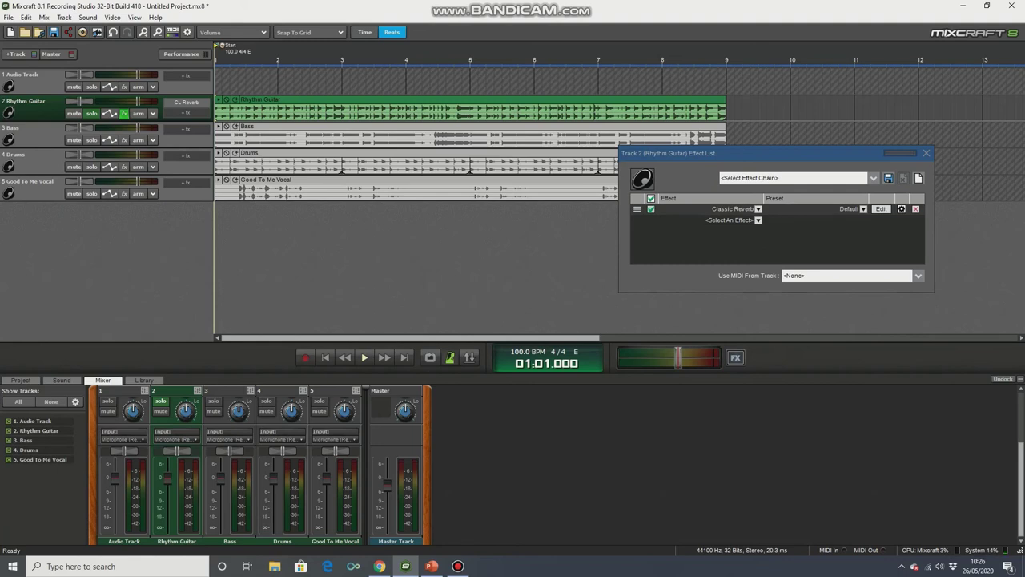
Step: Bypass Classic Reverb and play the soloed Rhythm Guitar dry from the start
{"action": "left_click", "coordinate": [650, 209]}
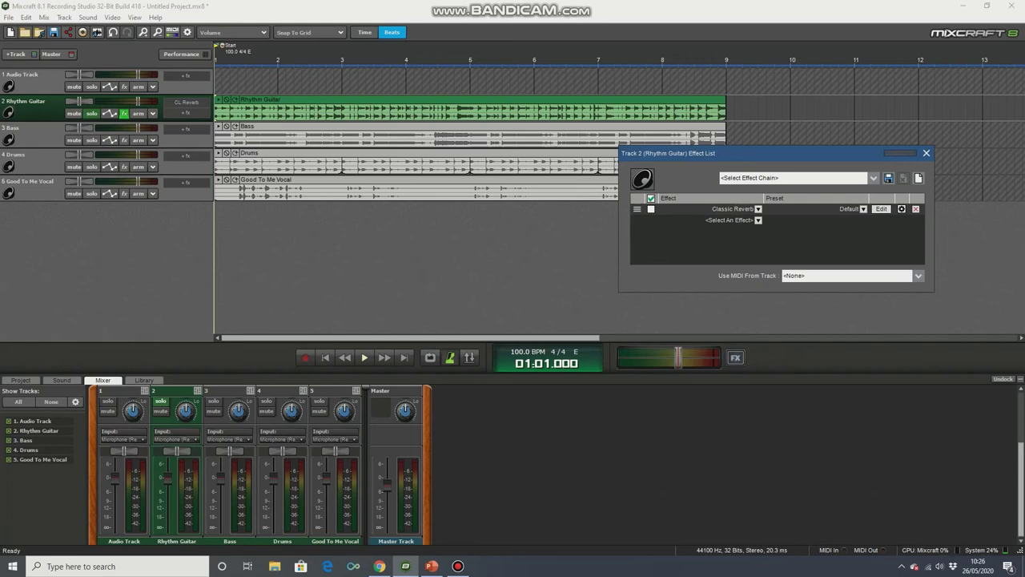
{"action": "left_click", "coordinate": [326, 357]}
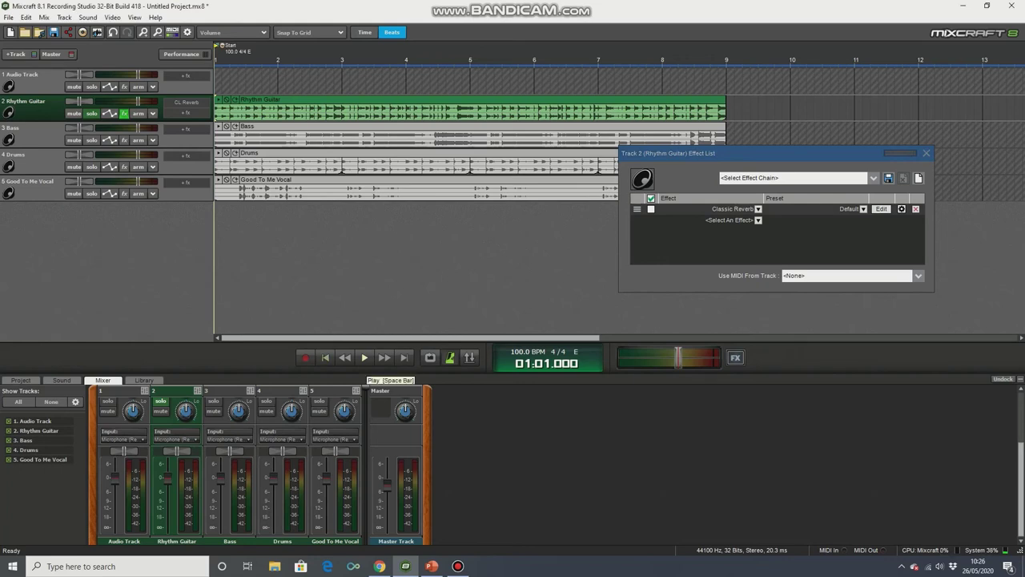
{"action": "left_click", "coordinate": [364, 358]}
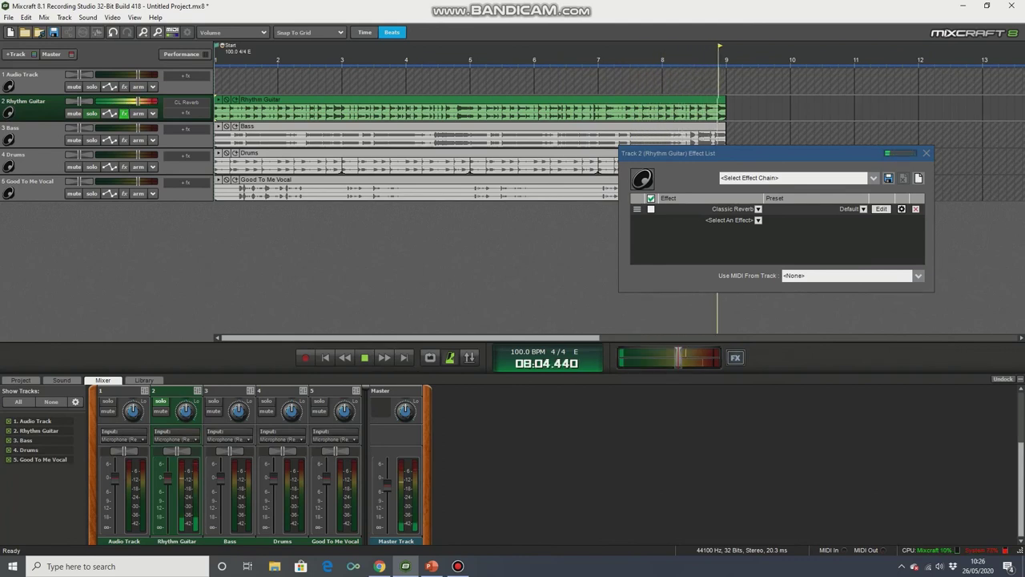
{"action": "key", "text": "space"}
Step: Re-enable Classic Reverb with the Small Church preset and play the guitar to bar five
{"action": "key", "text": "Home"}
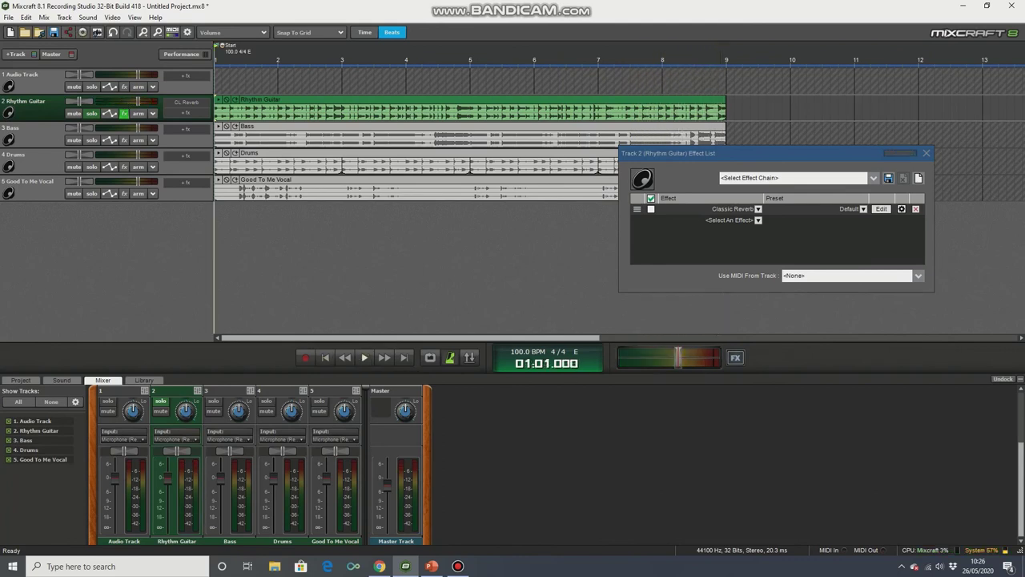
{"action": "left_click", "coordinate": [650, 208]}
{"action": "left_click", "coordinate": [863, 208]}
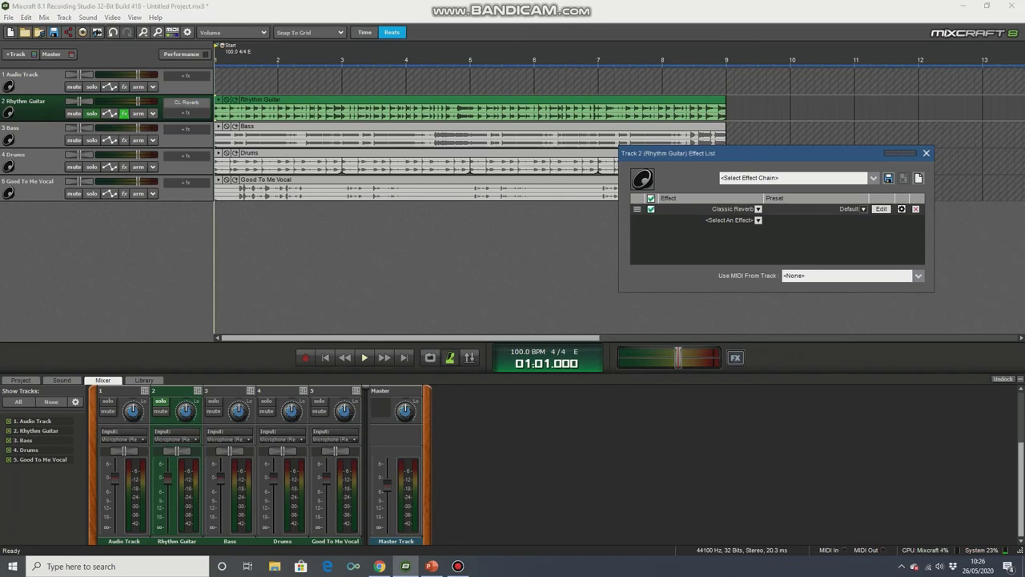
{"action": "key", "text": "Down"}
{"action": "key", "text": "Down"}
{"action": "key", "text": "Down"}
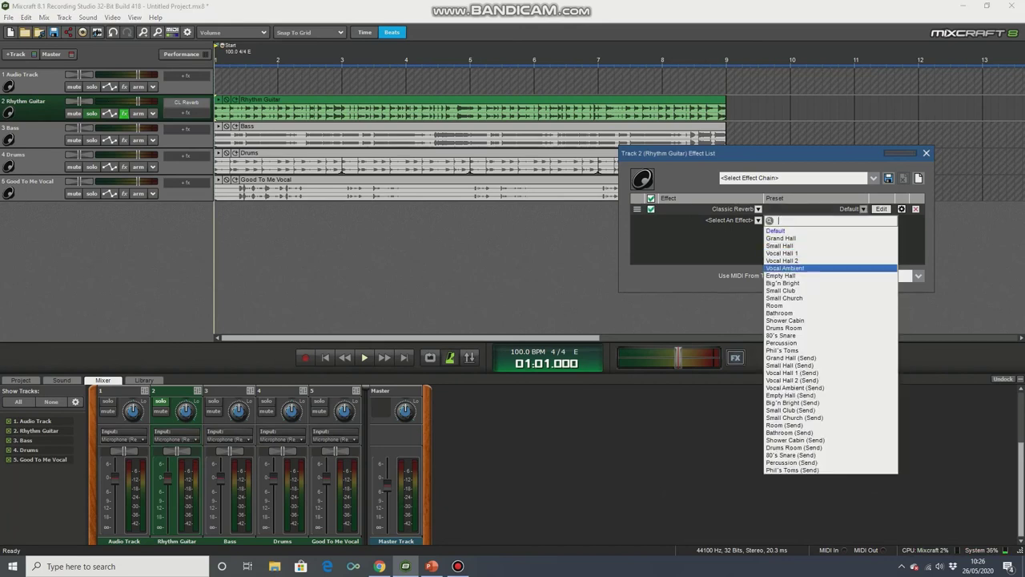
{"action": "key", "text": "Down"}
{"action": "key", "text": "Down"}
{"action": "key", "text": "Down"}
{"action": "key", "text": "Down"}
{"action": "key", "text": "Down"}
{"action": "key", "text": "Down"}
{"action": "key", "text": "Down"}
{"action": "key", "text": "Down"}
{"action": "key", "text": "Down"}
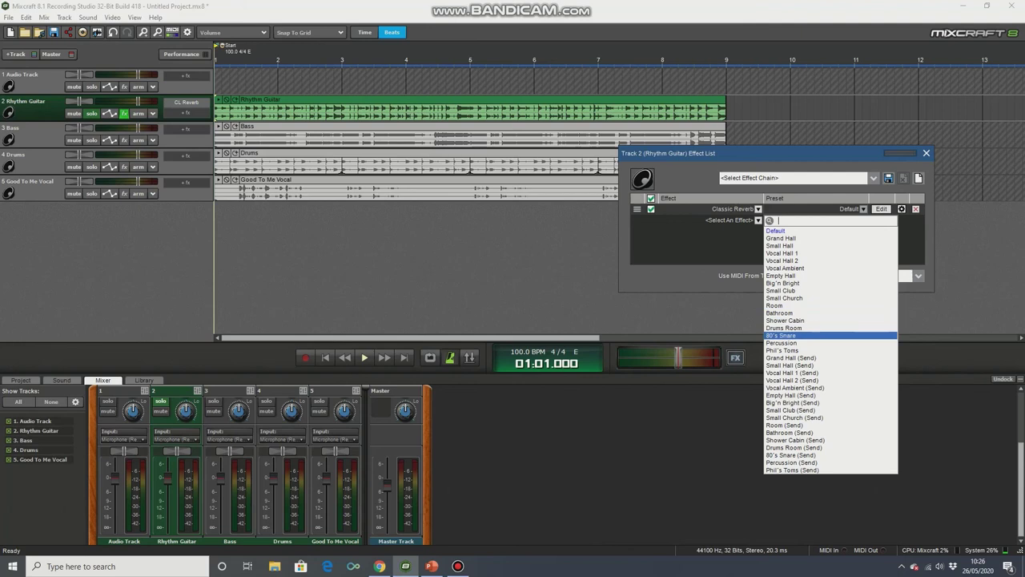
{"action": "key", "text": "Up"}
{"action": "key", "text": "Up"}
{"action": "key", "text": "Up"}
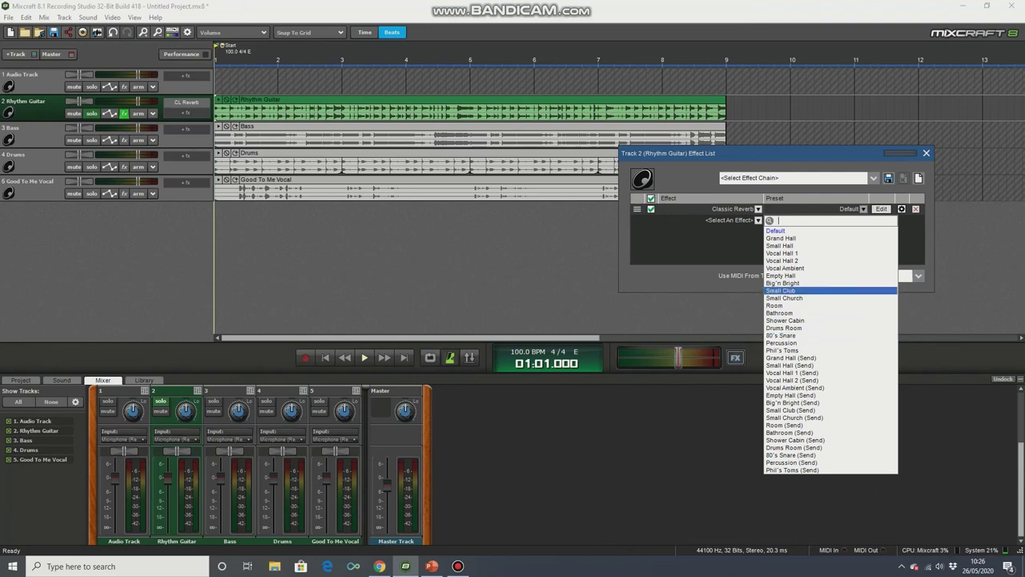
{"action": "key", "text": "Up"}
{"action": "key", "text": "Down"}
{"action": "key", "text": "Down"}
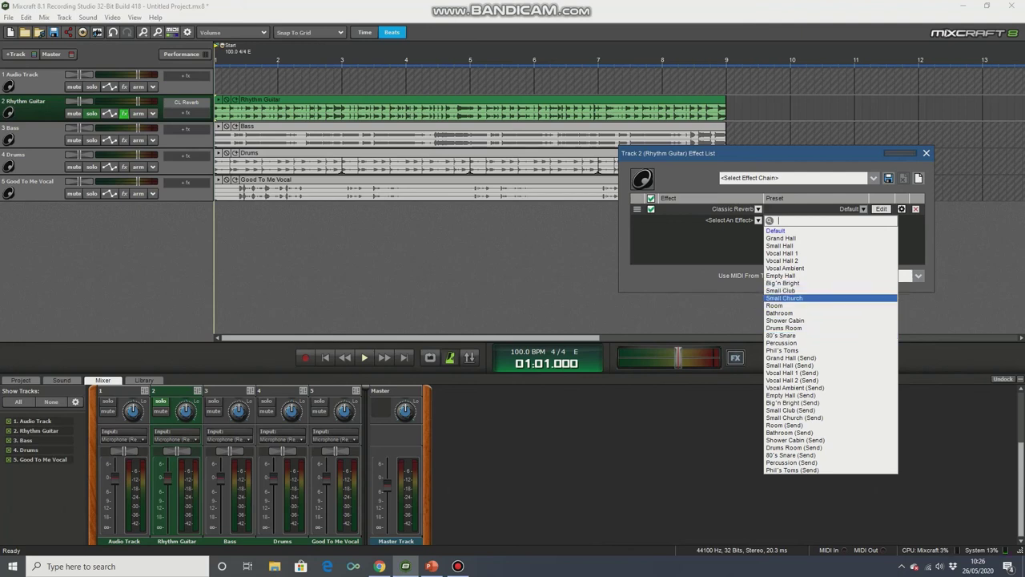
{"action": "key", "text": "Return"}
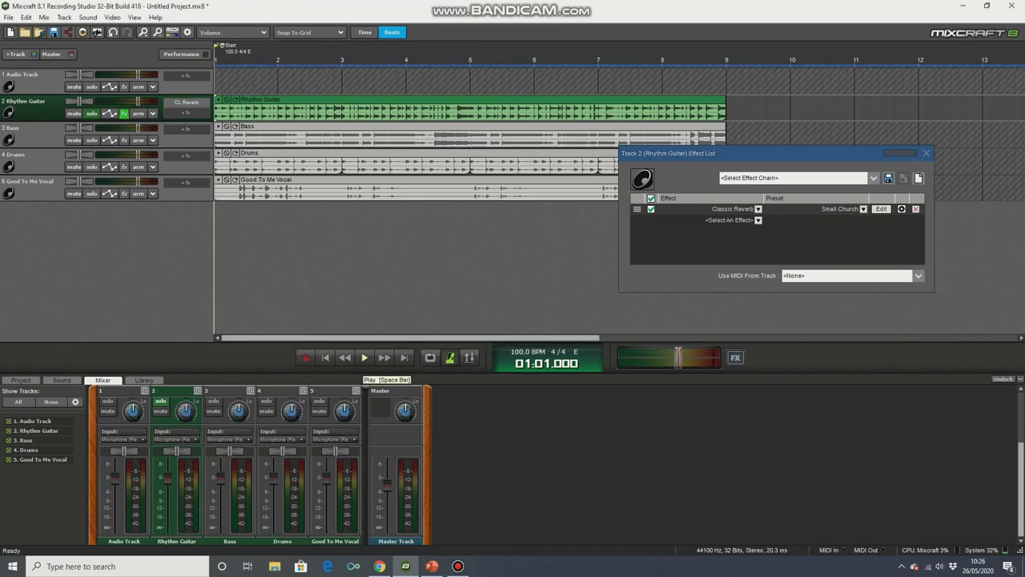
{"action": "key", "text": "space"}
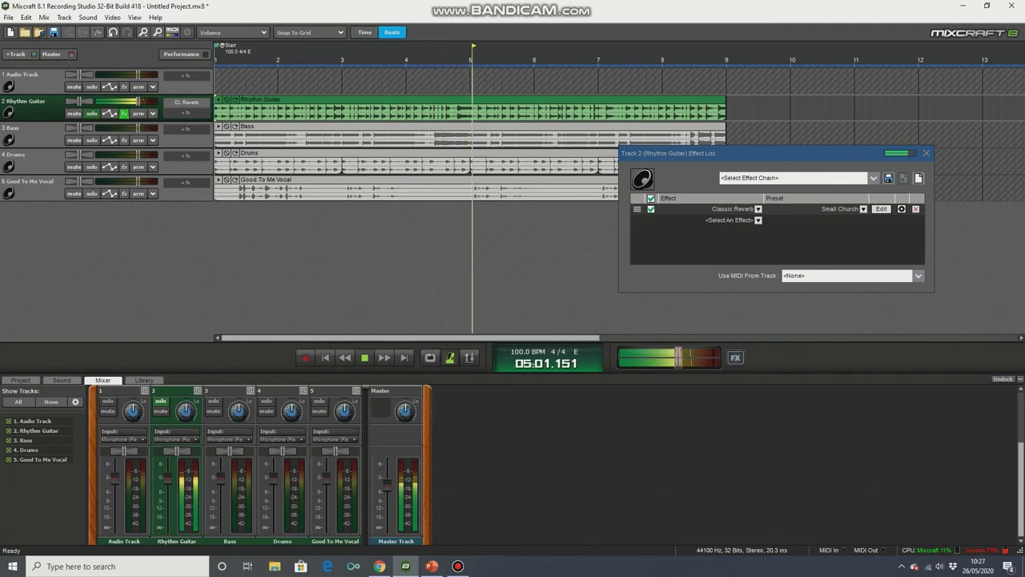
{"action": "key", "text": "space"}
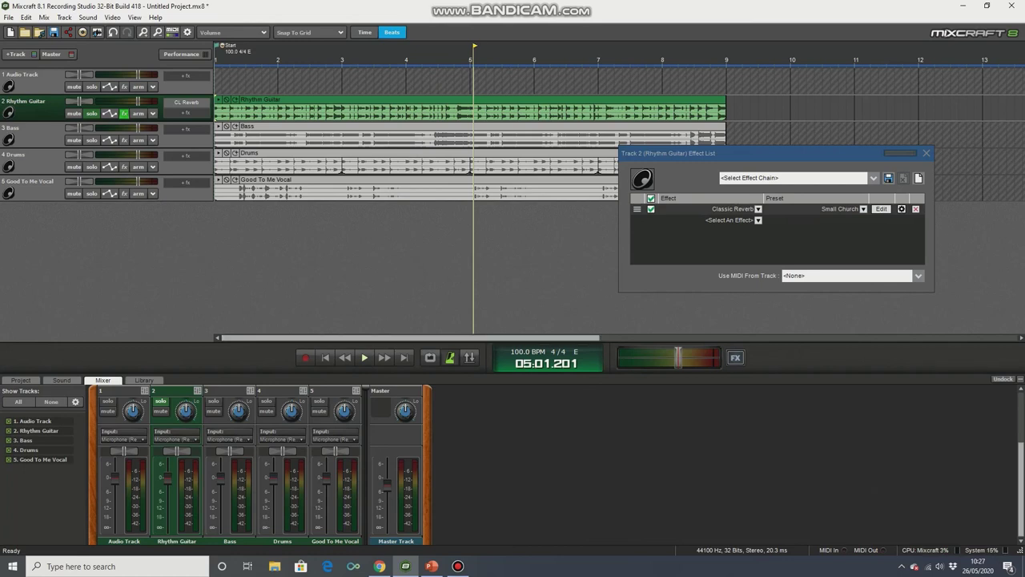
Step: Switch the Classic Reverb preset to Small Hall
{"action": "left_click", "coordinate": [758, 219]}
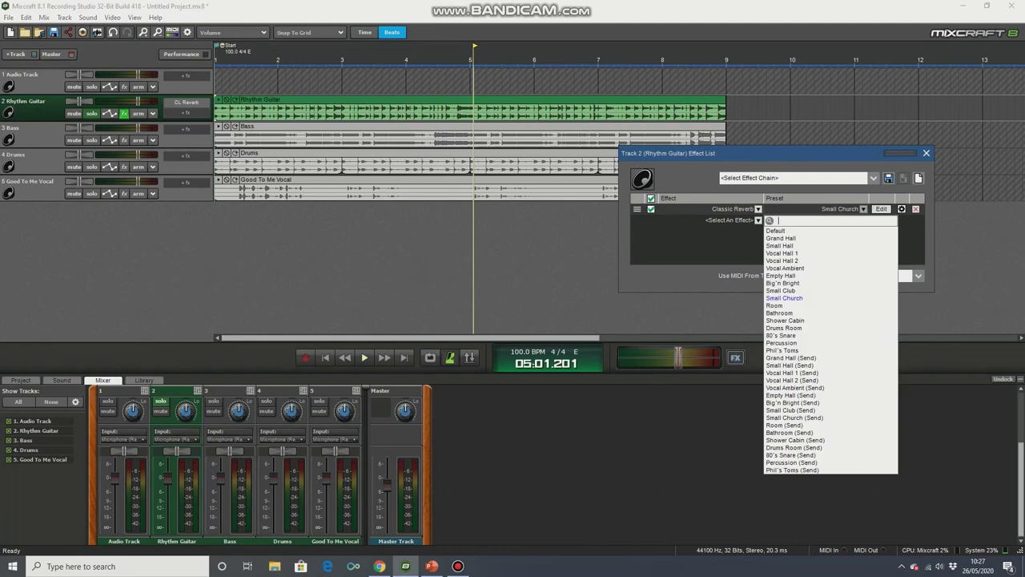
{"action": "key", "text": "Down"}
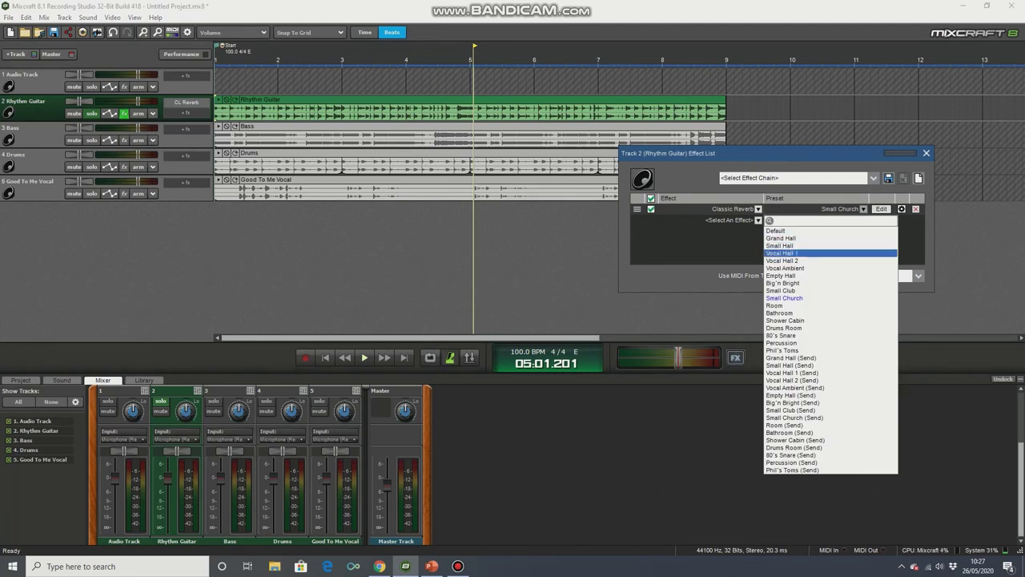
{"action": "key", "text": "Down"}
{"action": "key", "text": "Down"}
{"action": "key", "text": "Down"}
{"action": "key", "text": "Down"}
{"action": "key", "text": "Down"}
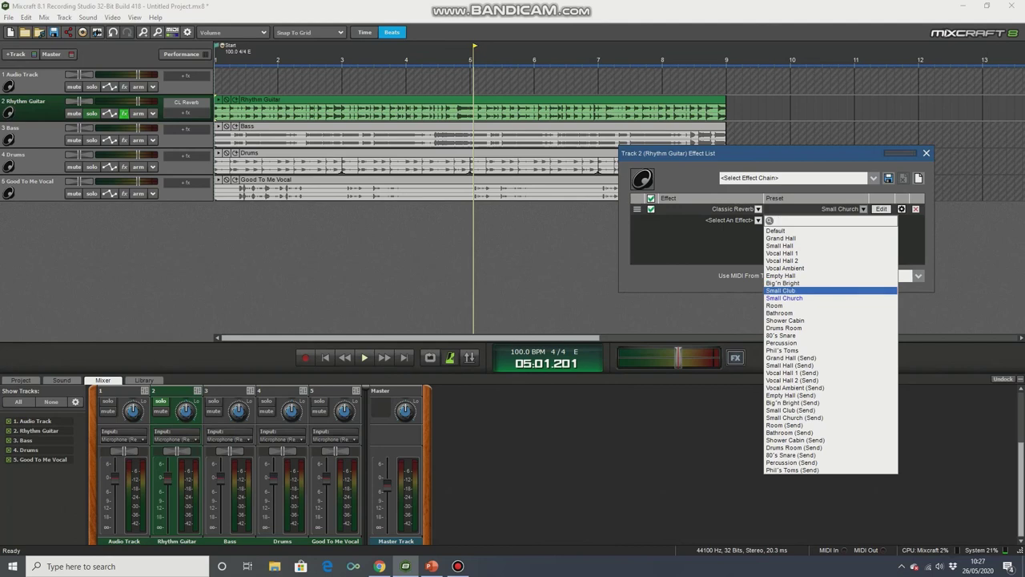
{"action": "key", "text": "Down"}
{"action": "key", "text": "Up"}
{"action": "key", "text": "Up"}
{"action": "key", "text": "Up"}
{"action": "key", "text": "Up"}
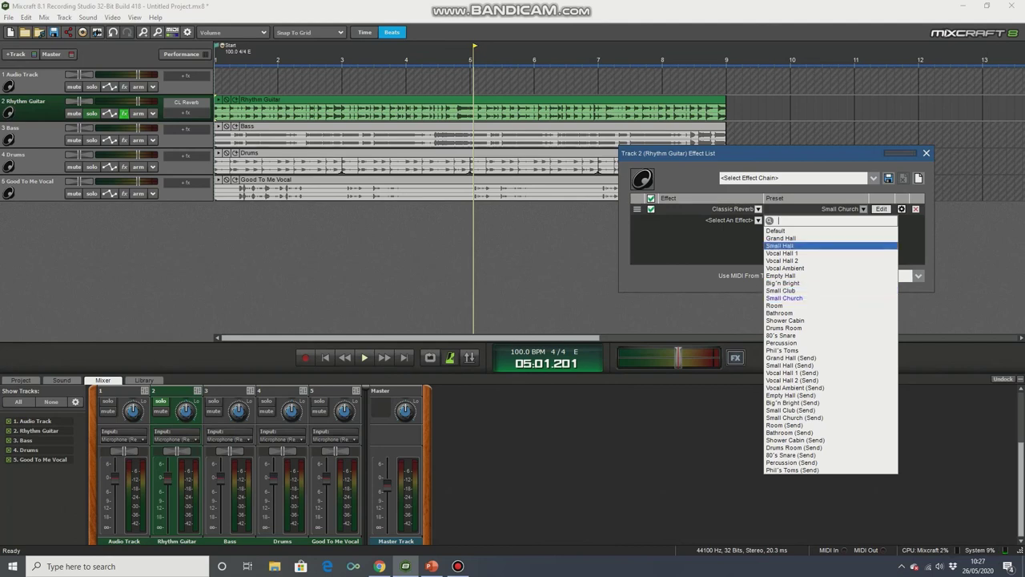
{"action": "key", "text": "Return"}
Step: Play the soloed guitar from the start with Small Hall reverb, then stop
{"action": "key", "text": "Home"}
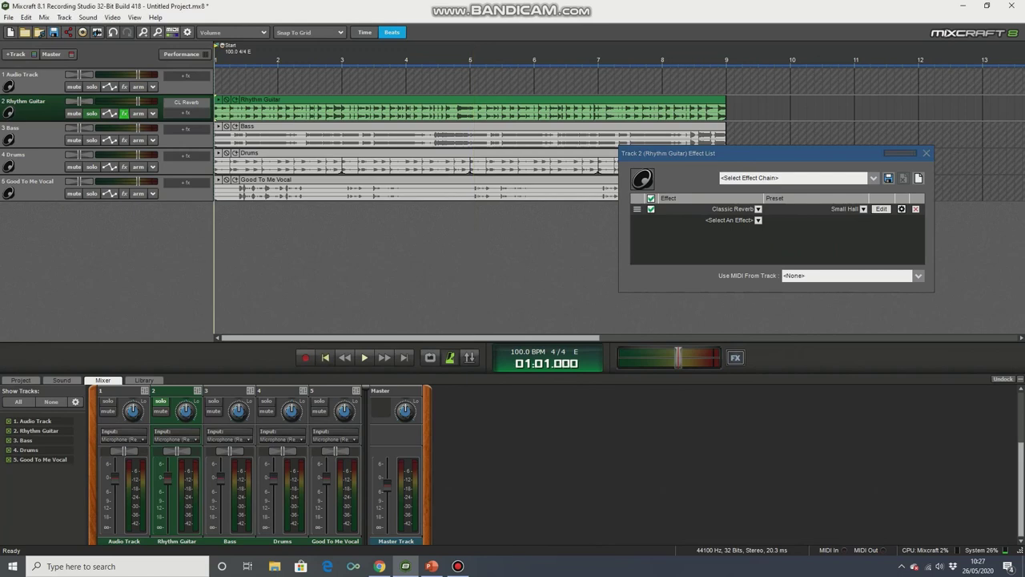
{"action": "key", "text": "space"}
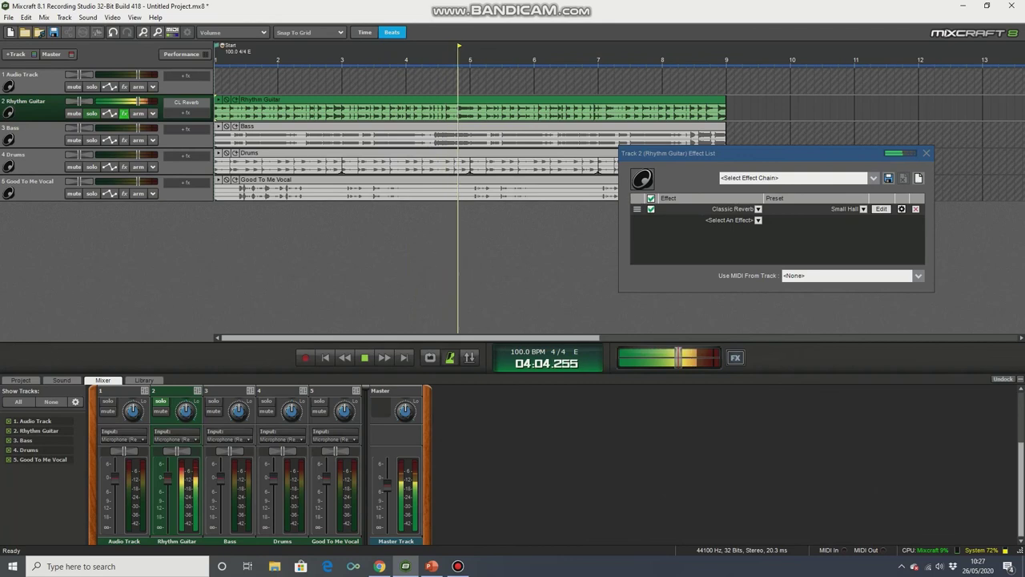
{"action": "key", "text": "space"}
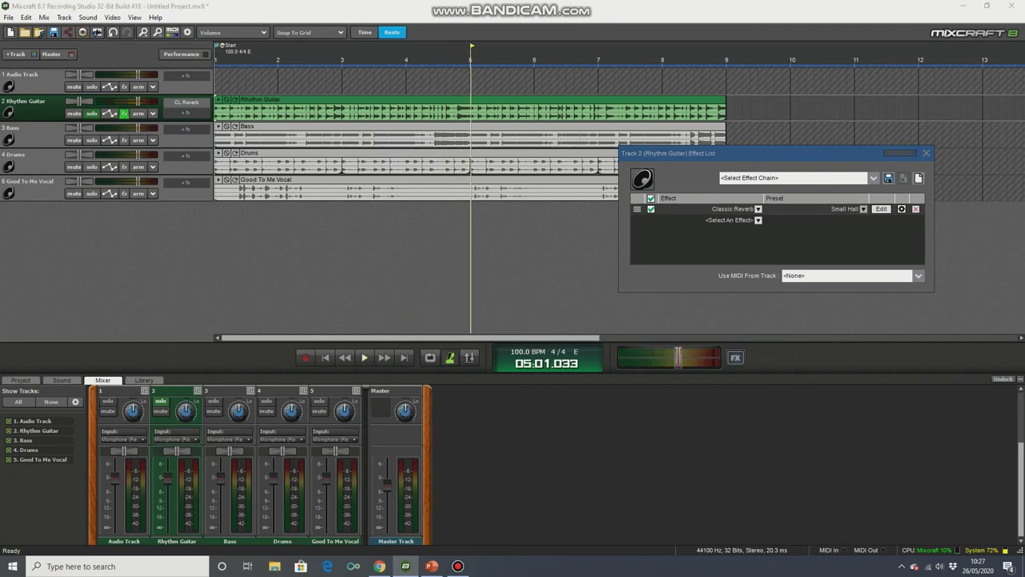
{"action": "left_click", "coordinate": [758, 219]}
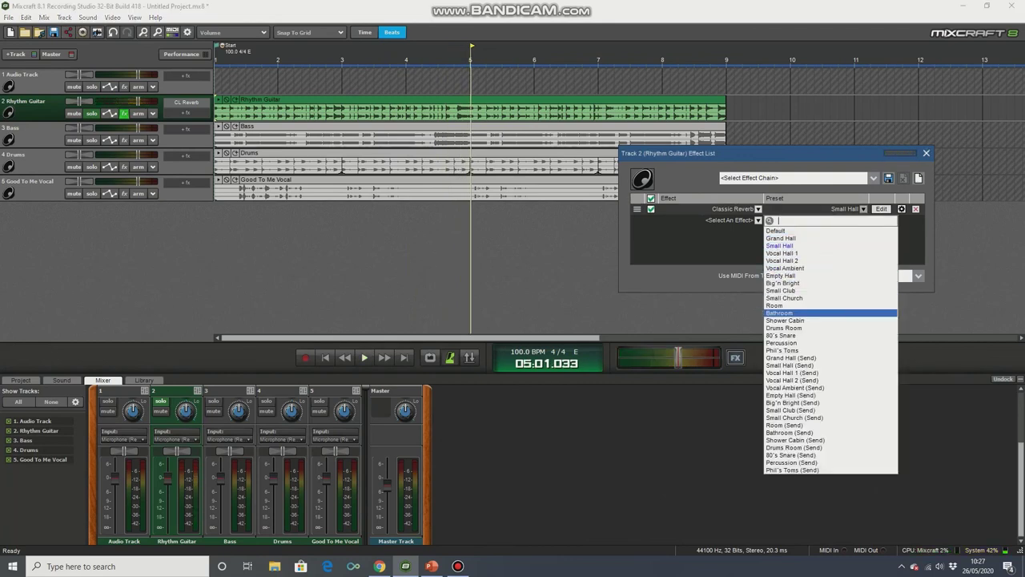
Step: Apply the Bathroom preset and play the soloed guitar from the project start
{"action": "key", "text": "Return"}
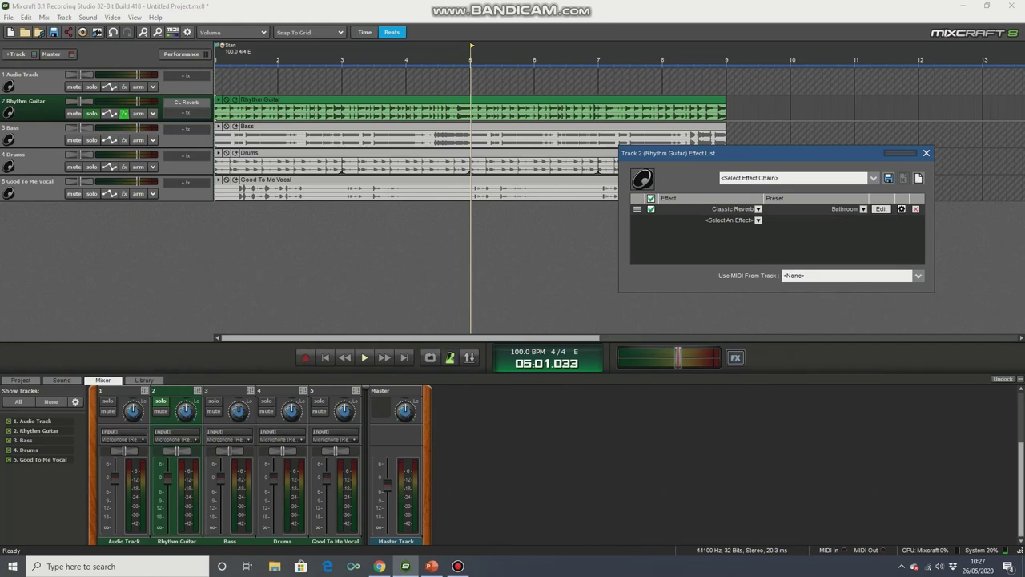
{"action": "key", "text": "Home"}
{"action": "key", "text": "space"}
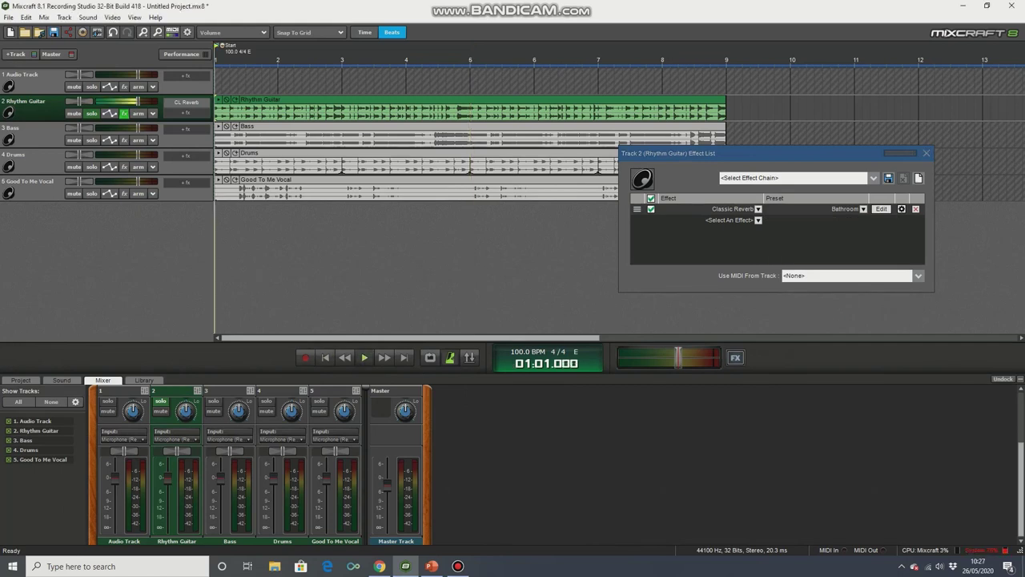